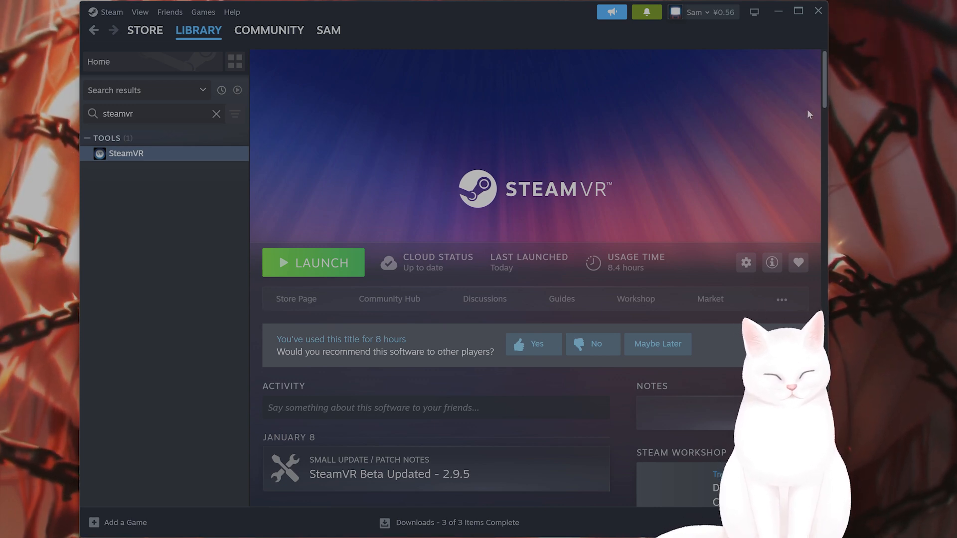
Step: Open the NVIDIA app, check the installed GeForce Game Ready Driver for updates, and close the app
mouse_move(111, 529)
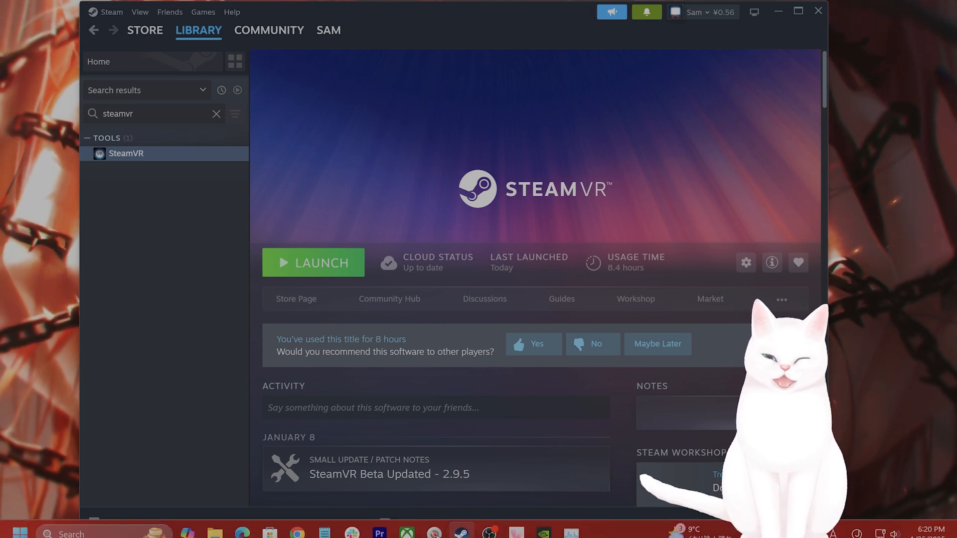
click(110, 529)
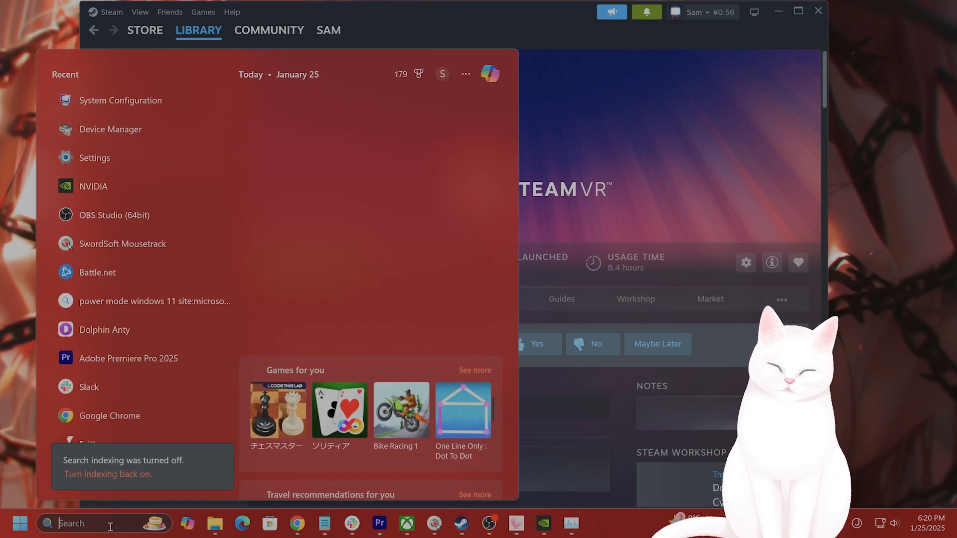
text(nbv)
key(BackSpace)
key(BackSpace)
key(BackSpace)
text(ni)
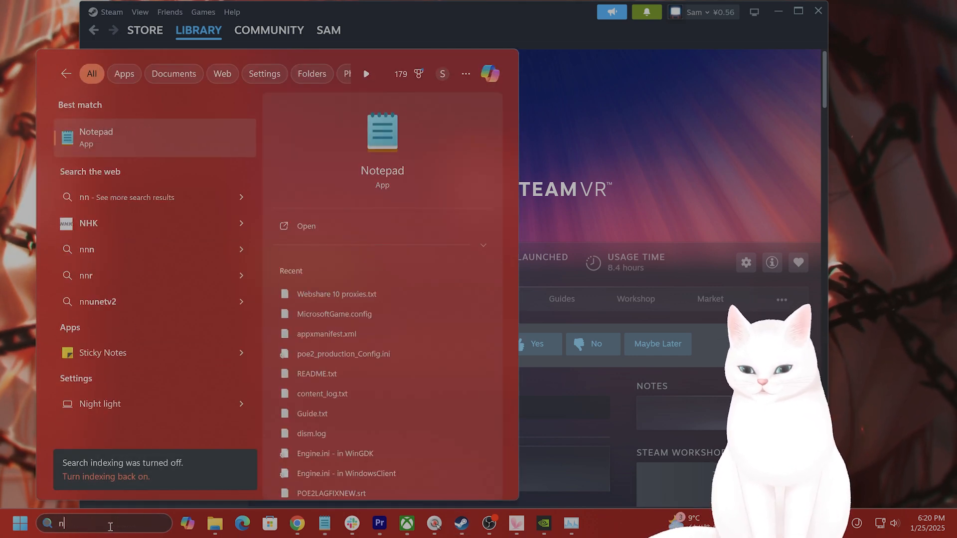
key(BackSpace)
text(v)
click(219, 186)
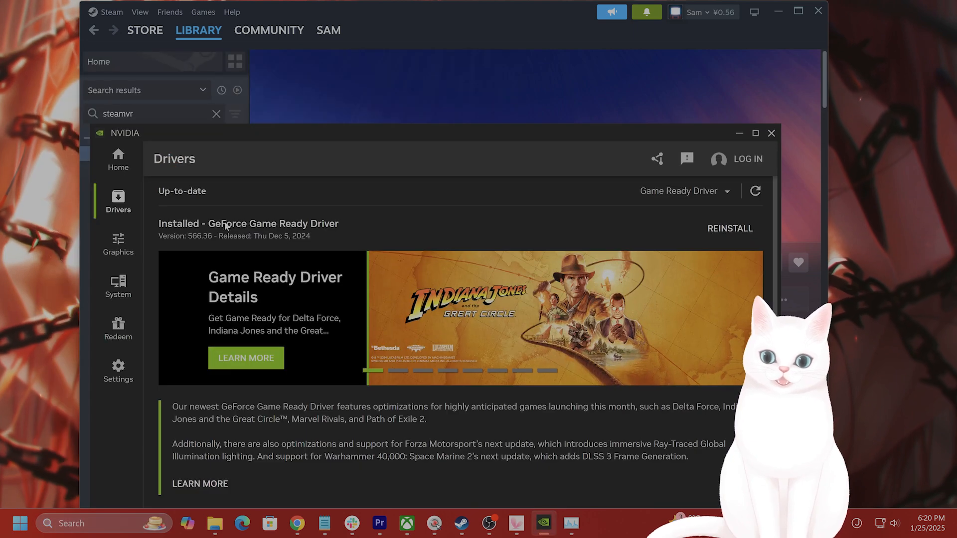
drag(476, 142, 559, 85)
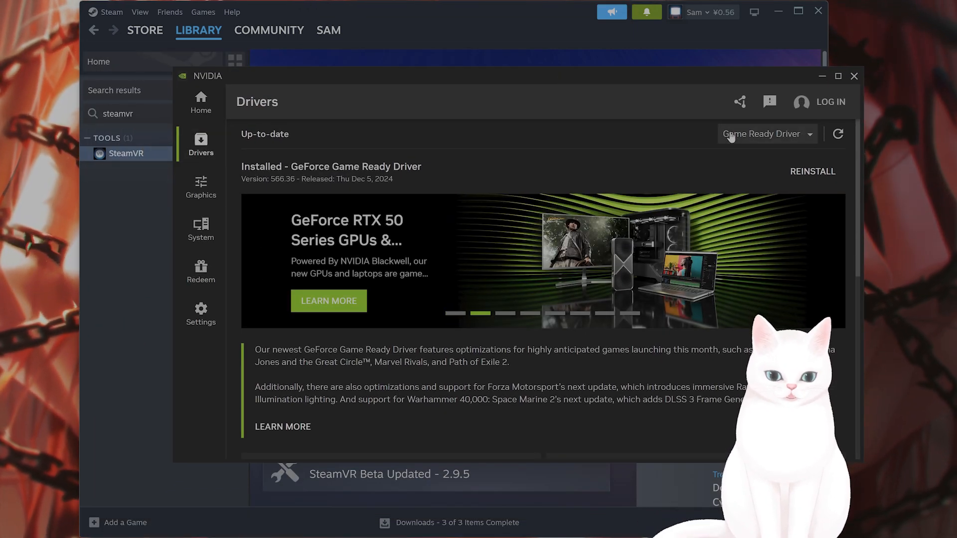
click(853, 76)
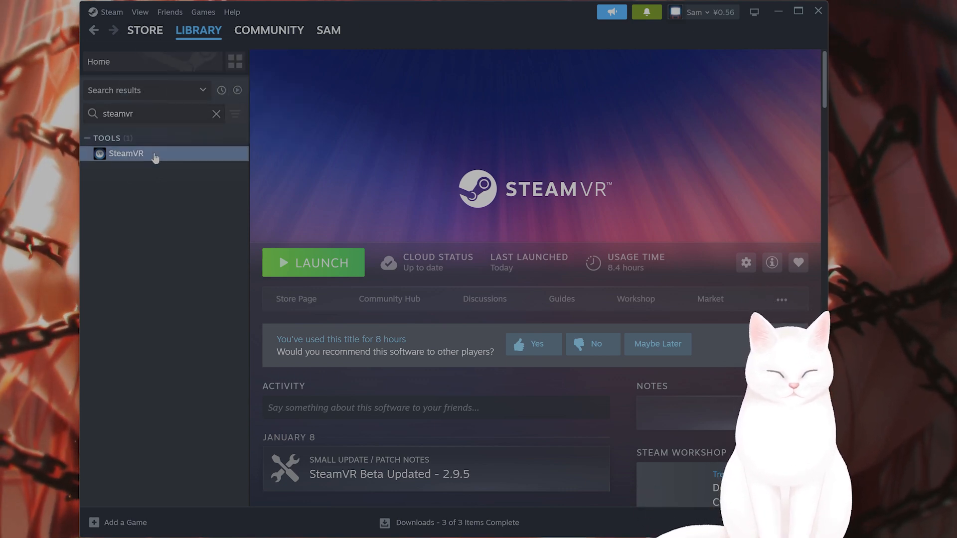
Step: Open SteamVR's properties and review the available Automatic Updates options on the Updates page
right_click(155, 157)
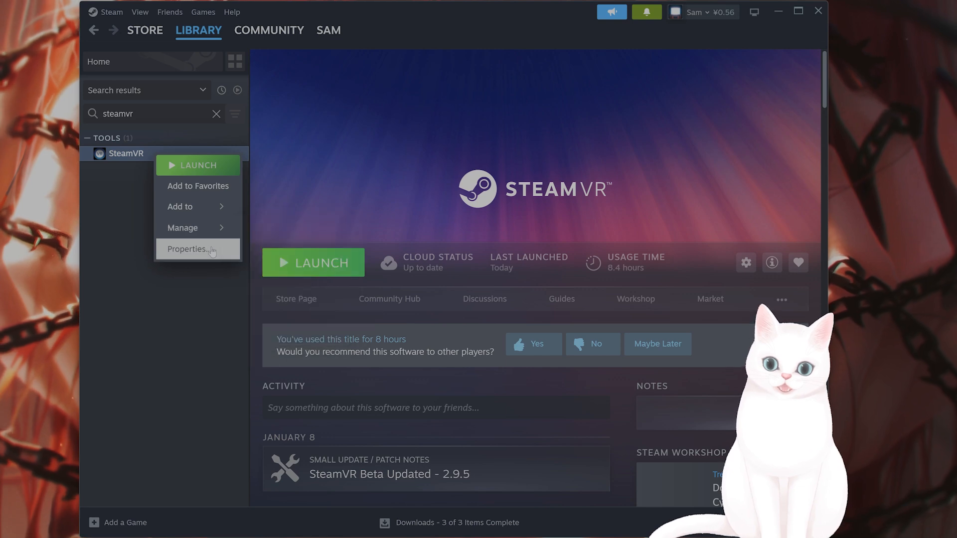
click(194, 249)
click(299, 165)
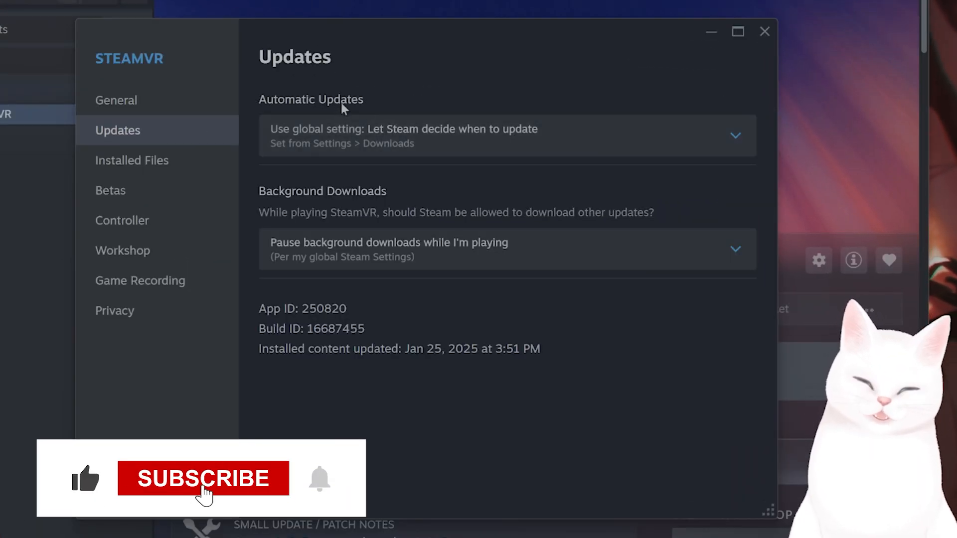
click(554, 141)
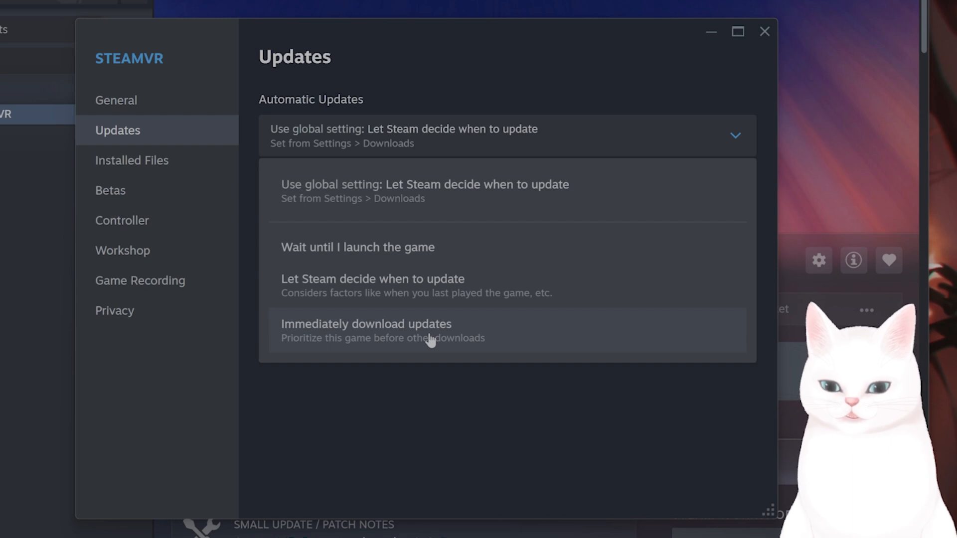
click(435, 386)
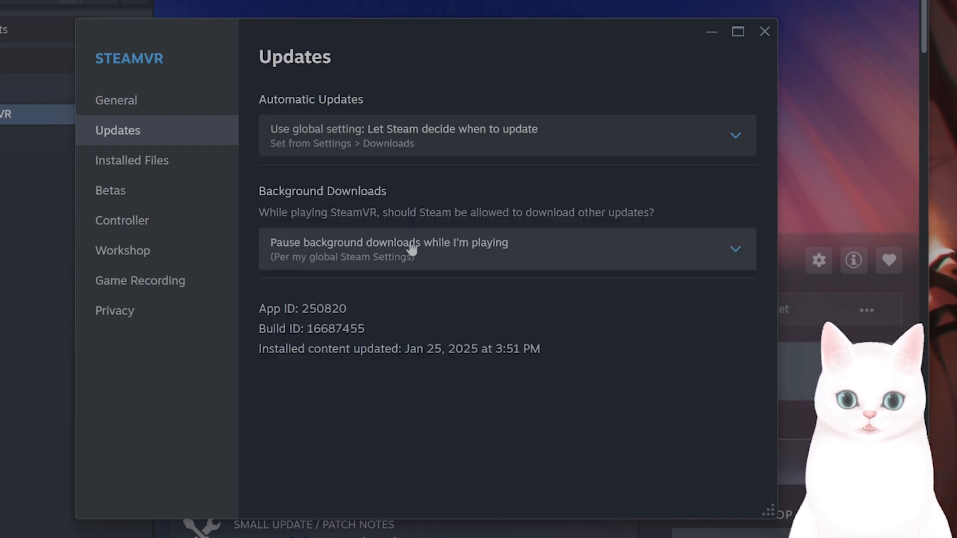
Step: Review SteamVR's Beta Participation branches and its installed files options, and close the properties
click(163, 199)
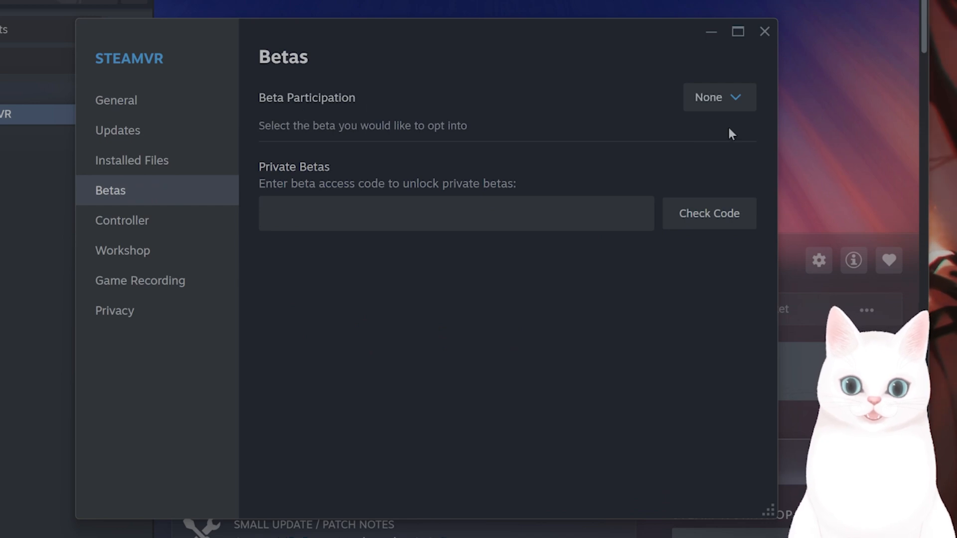
click(734, 105)
scroll(707, 253, down, 1)
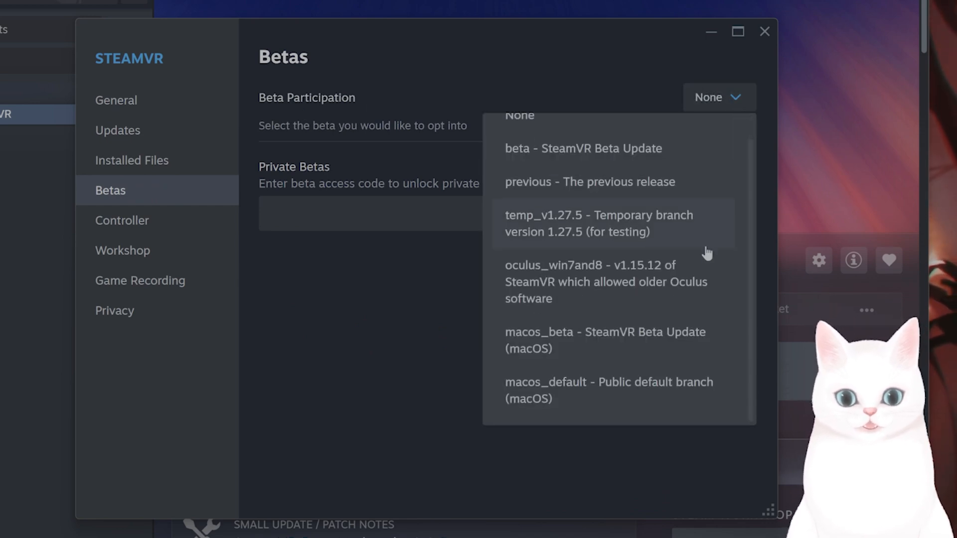
scroll(682, 334, up, 1)
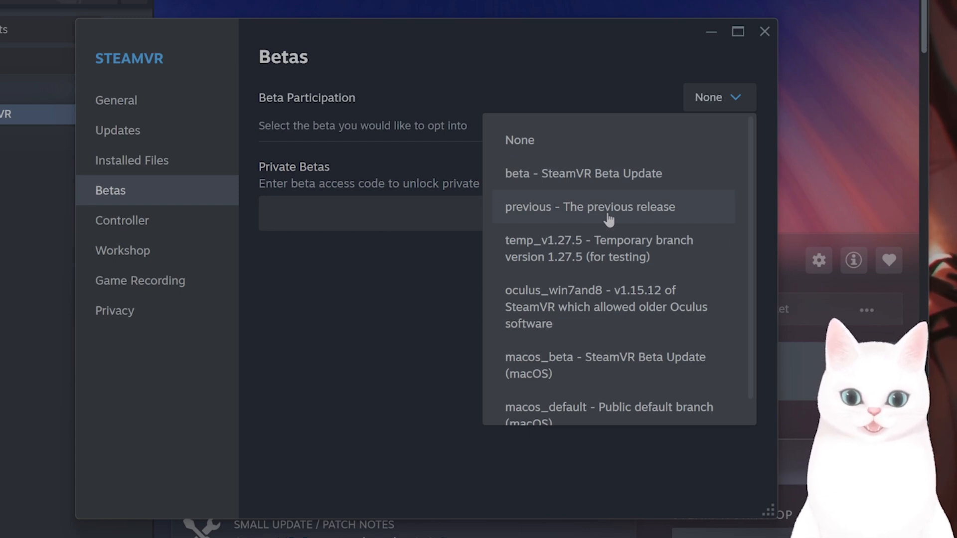
click(355, 227)
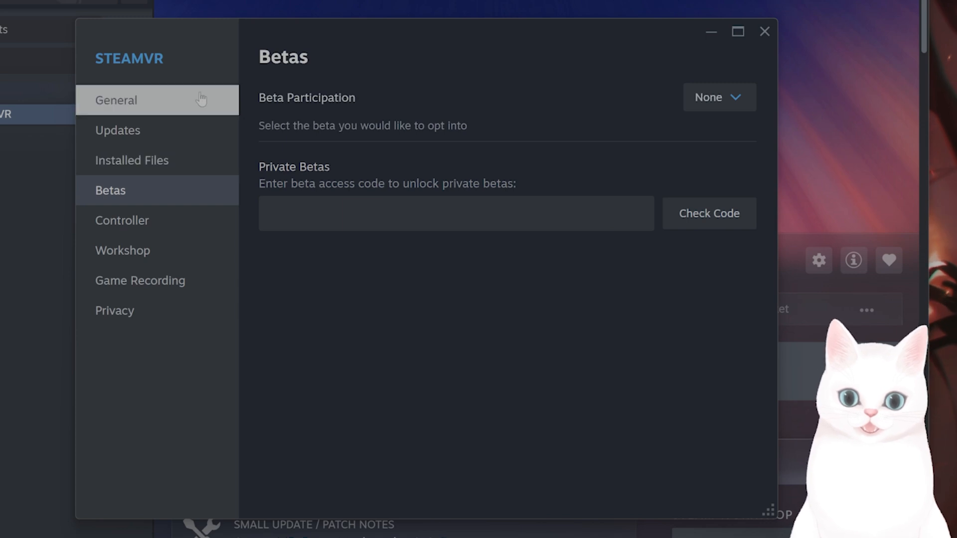
click(190, 161)
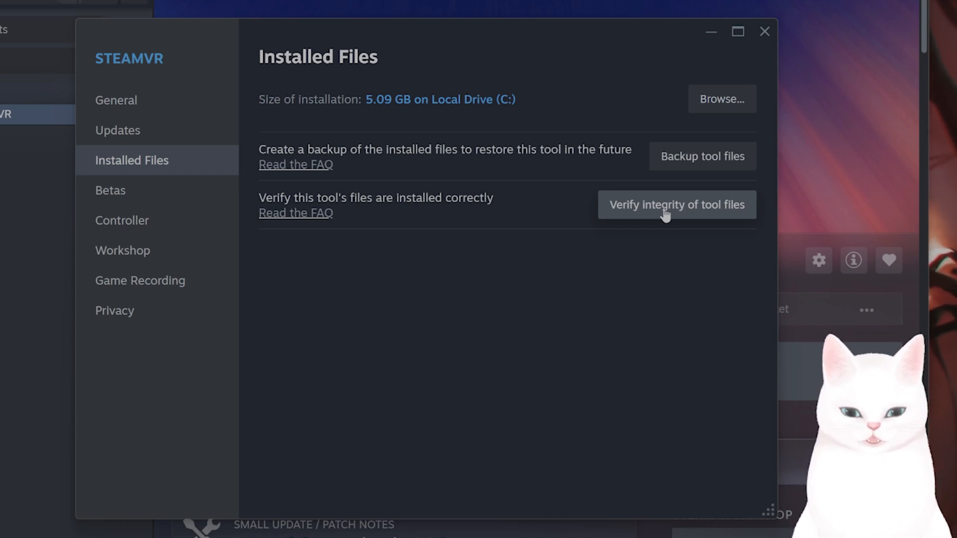
click(763, 32)
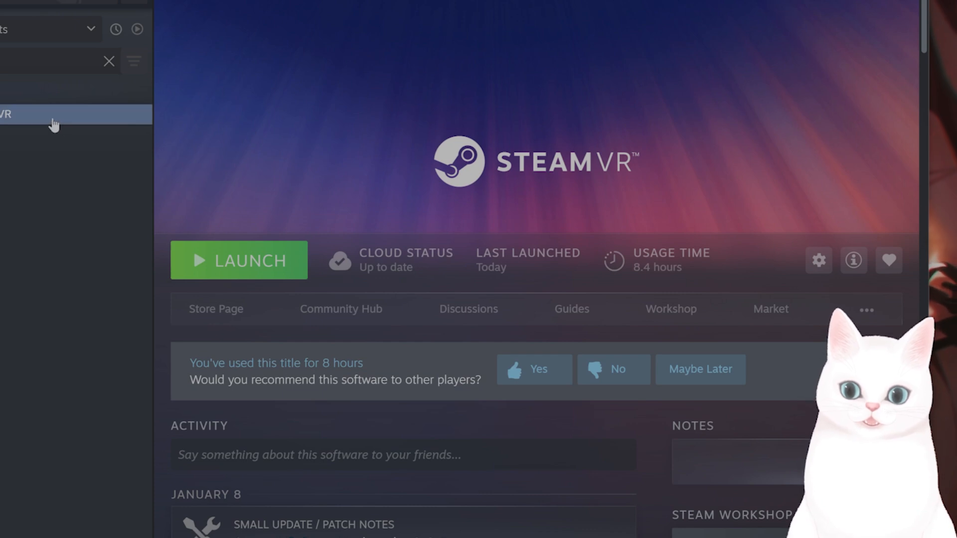
Step: Launch SteamVR and open its Developer Settings
click(269, 272)
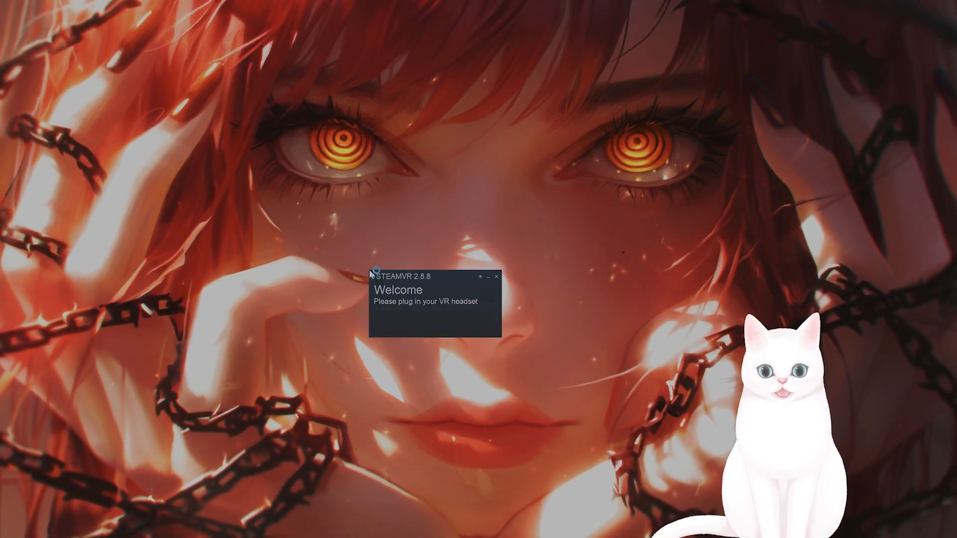
click(373, 277)
click(373, 277)
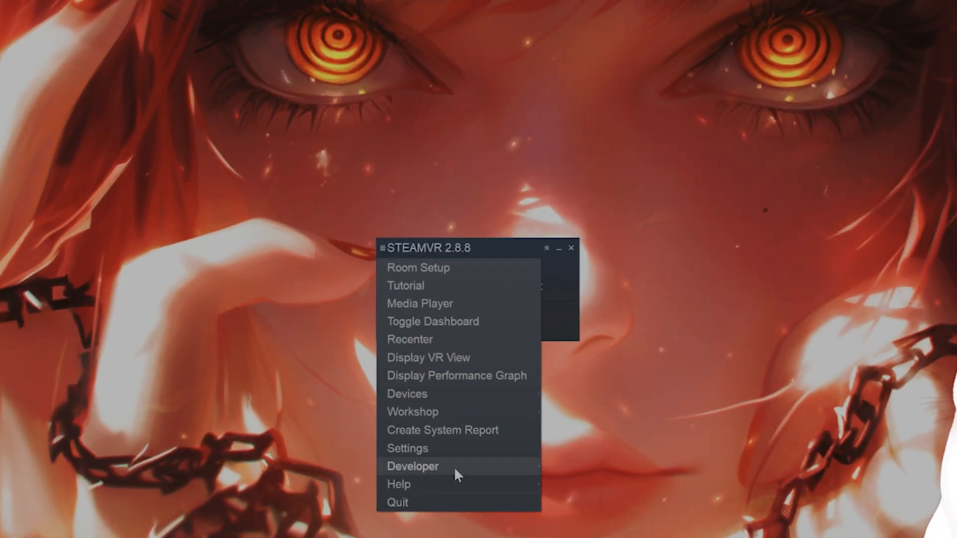
mouse_move(455, 469)
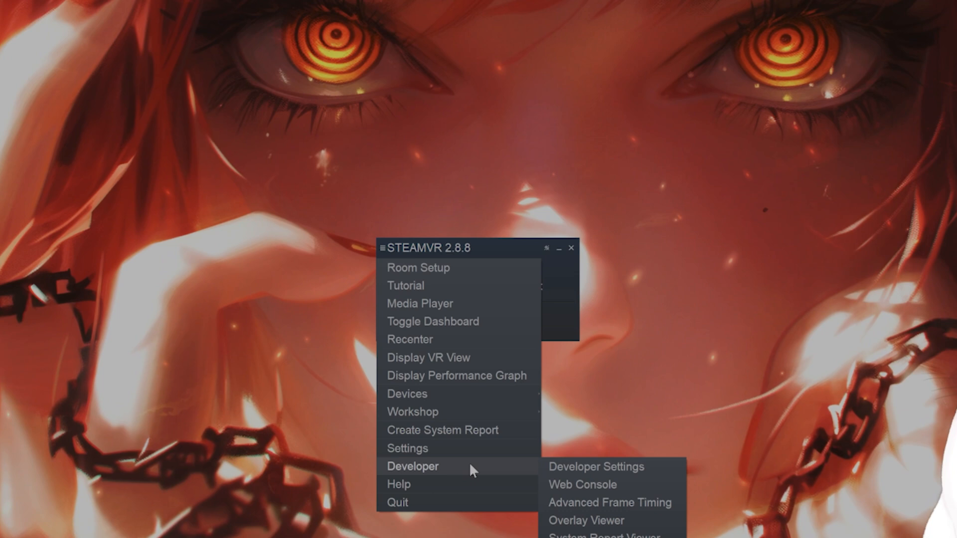
click(589, 468)
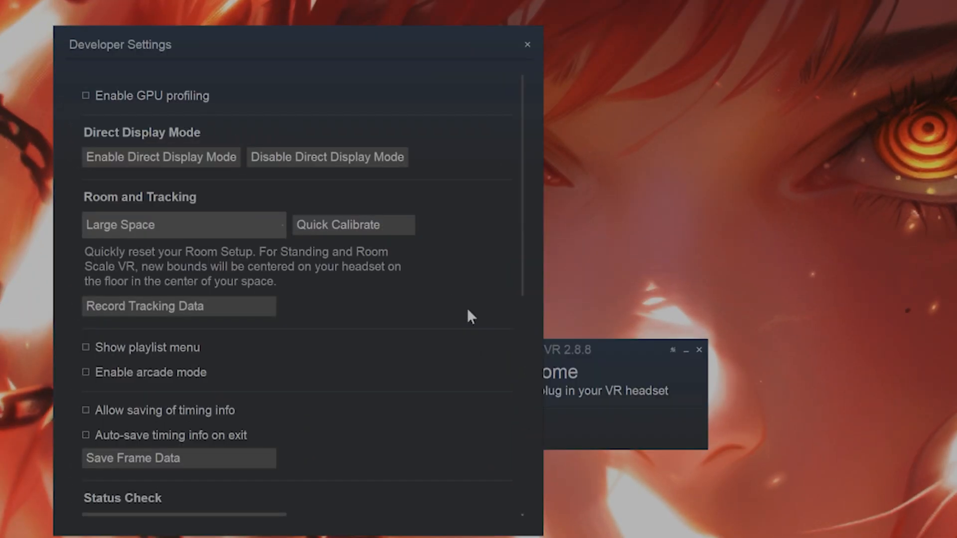
Step: Review the reset, USB device, power management and Direct Display Mode options in Developer Settings, and close SteamVR
scroll(394, 235, down, 10)
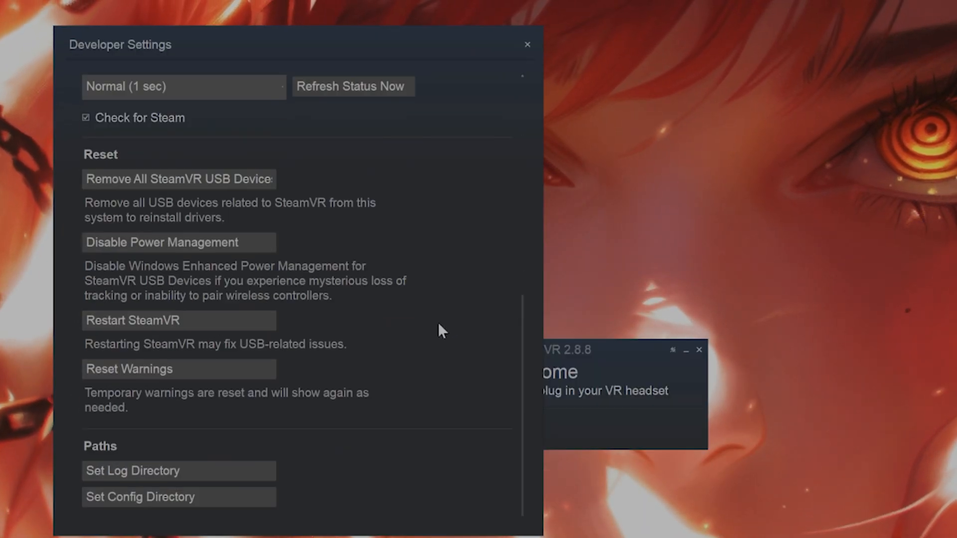
scroll(437, 322, up, 1)
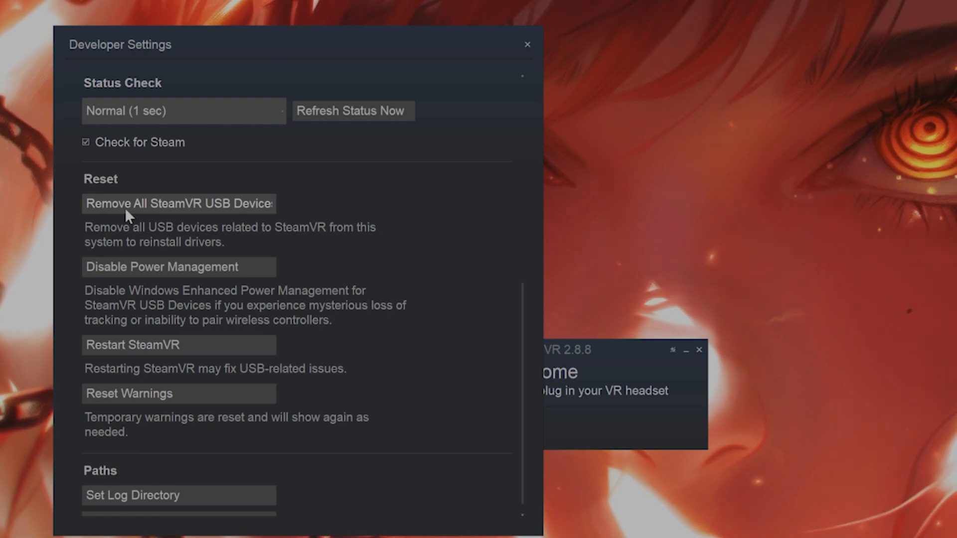
scroll(395, 302, up, 1)
scroll(395, 343, up, 8)
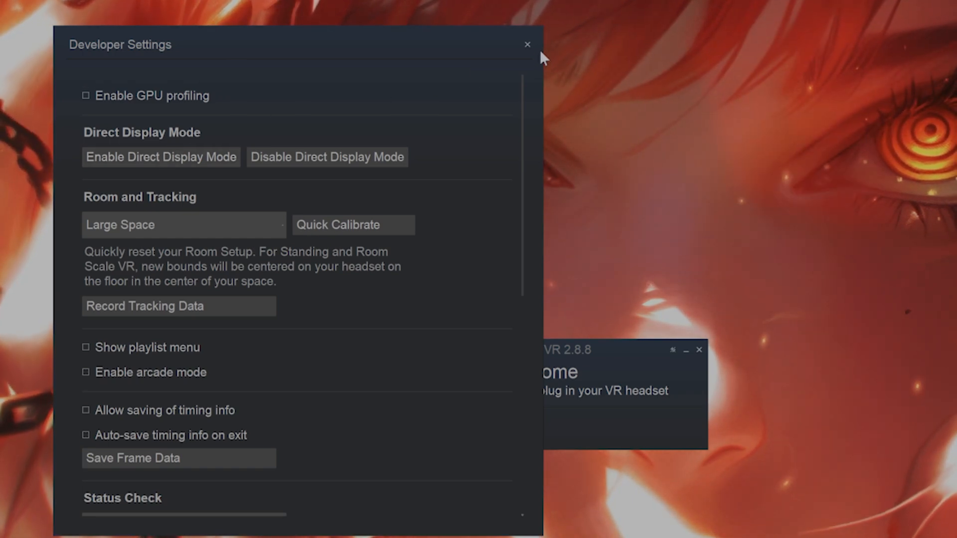
click(527, 44)
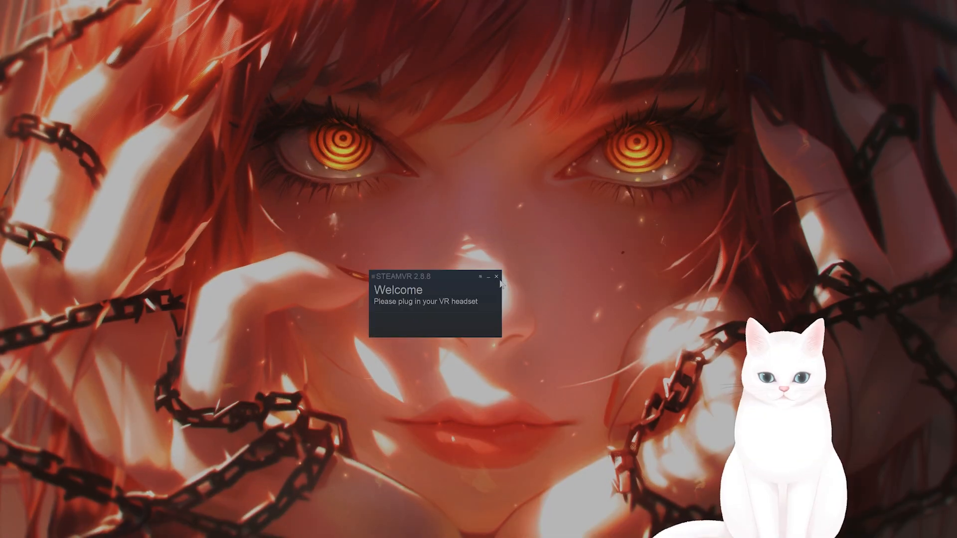
click(496, 276)
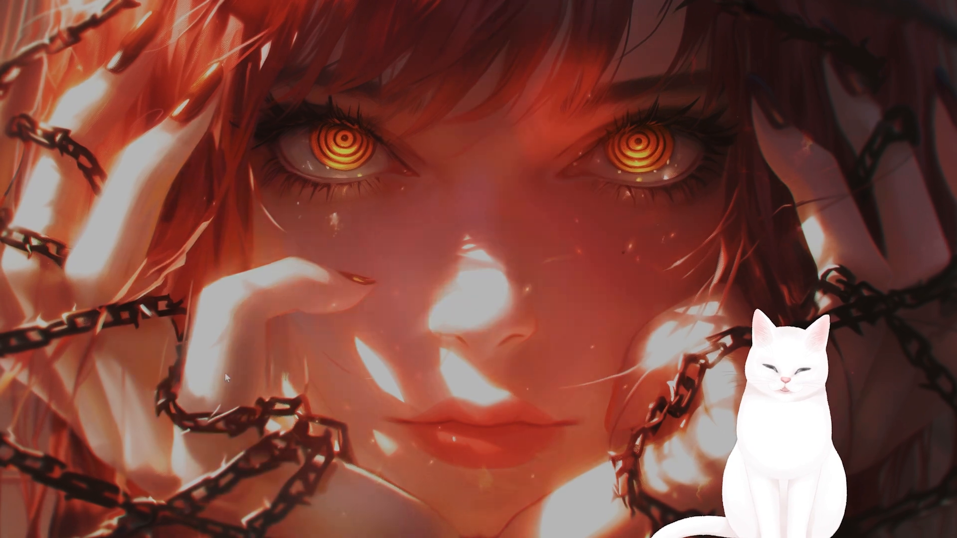
Step: Switch to Windows Settings and open the Ethernet page under Network & internet
click(103, 524)
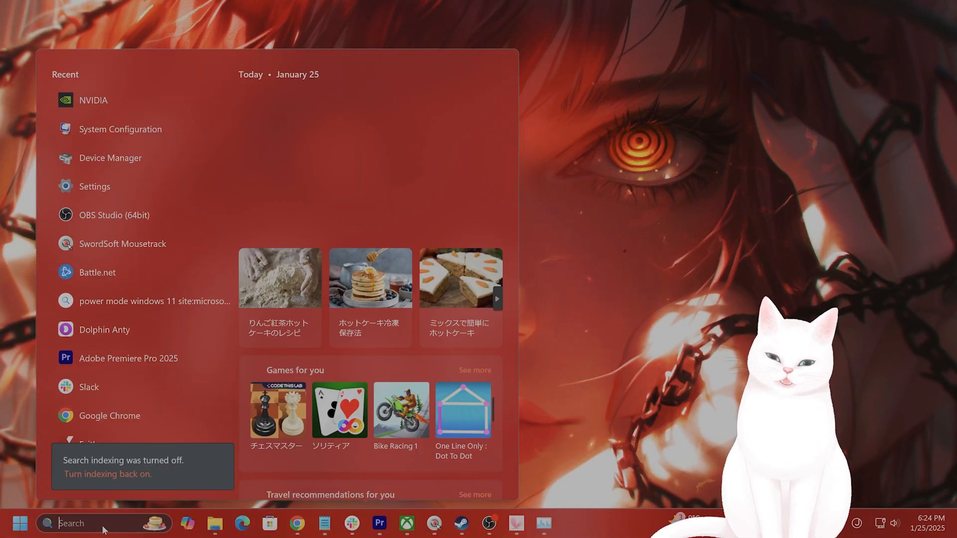
text(settings)
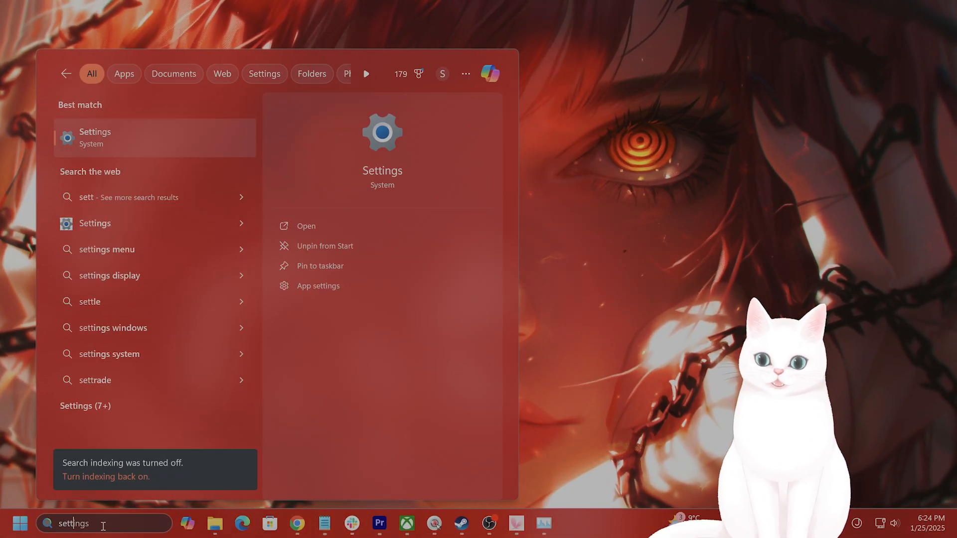
click(154, 136)
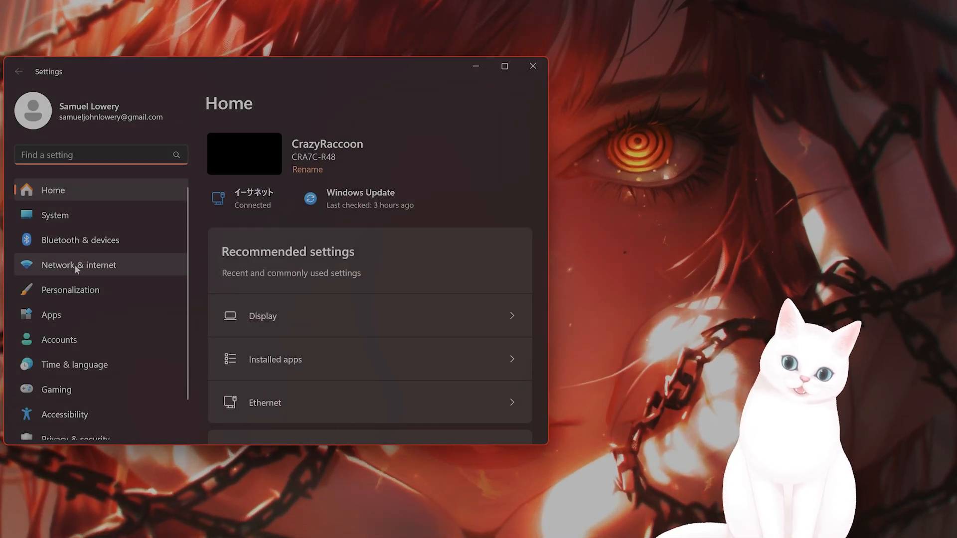
click(74, 265)
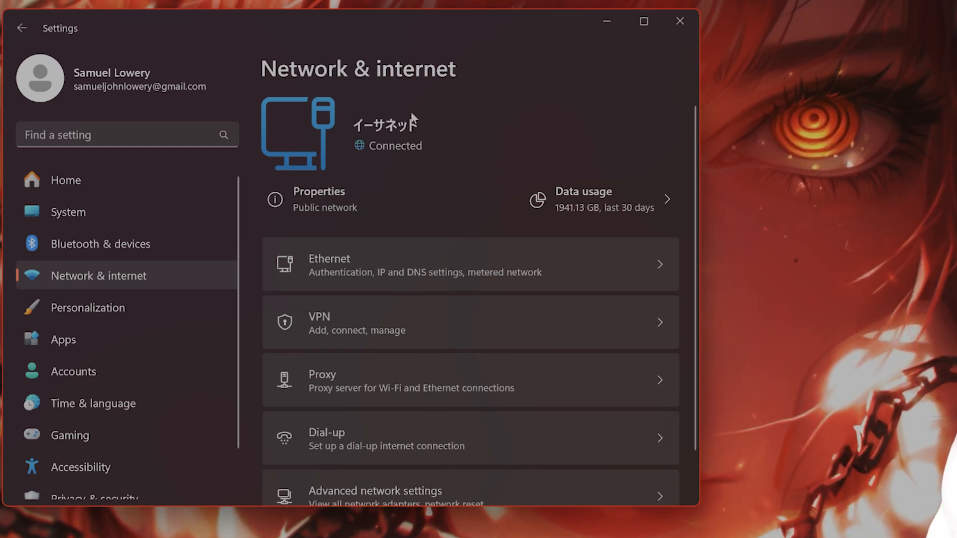
click(406, 272)
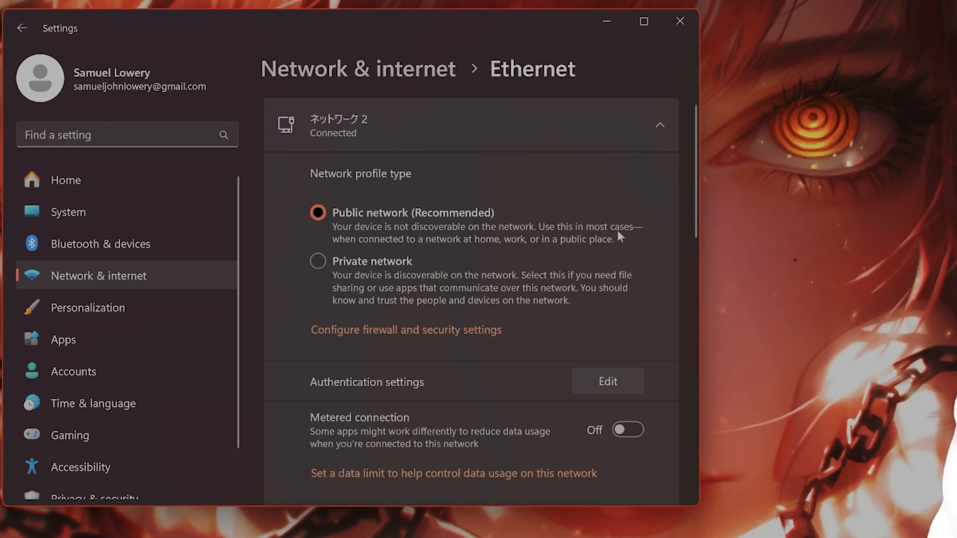
Step: Switch the Ethernet profile type to Private network, set it back to Public network, and close Settings
click(391, 259)
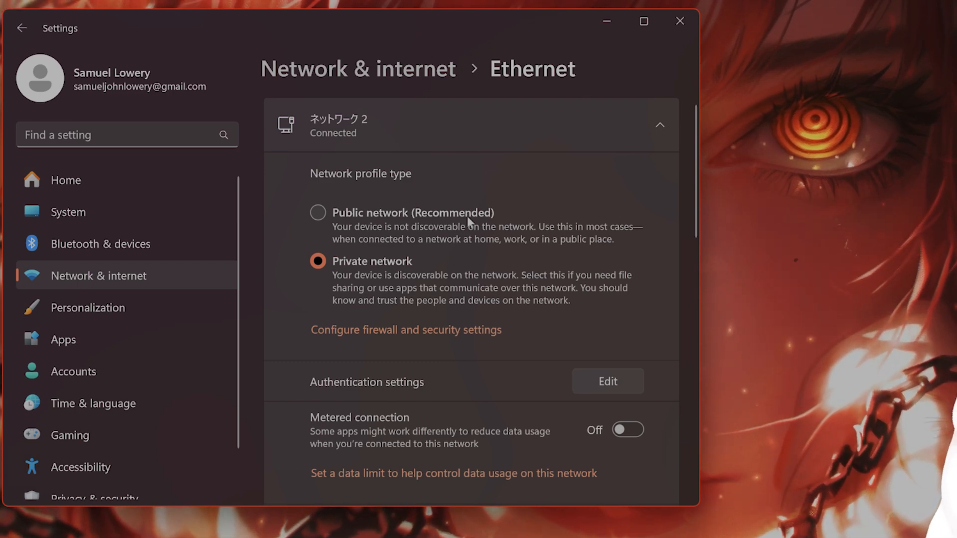
click(468, 220)
click(689, 22)
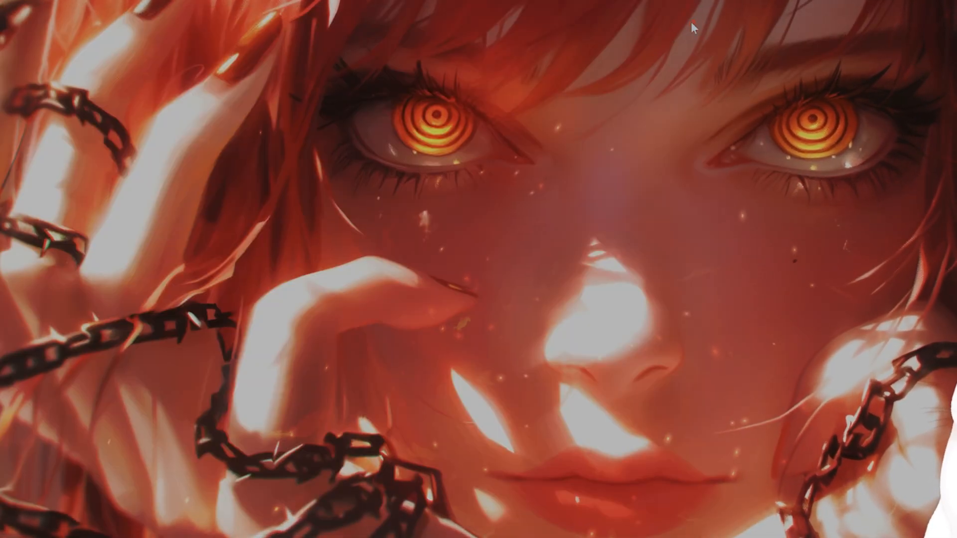
Step: Search Windows for "windows" and open Windows Security
key(super+s)
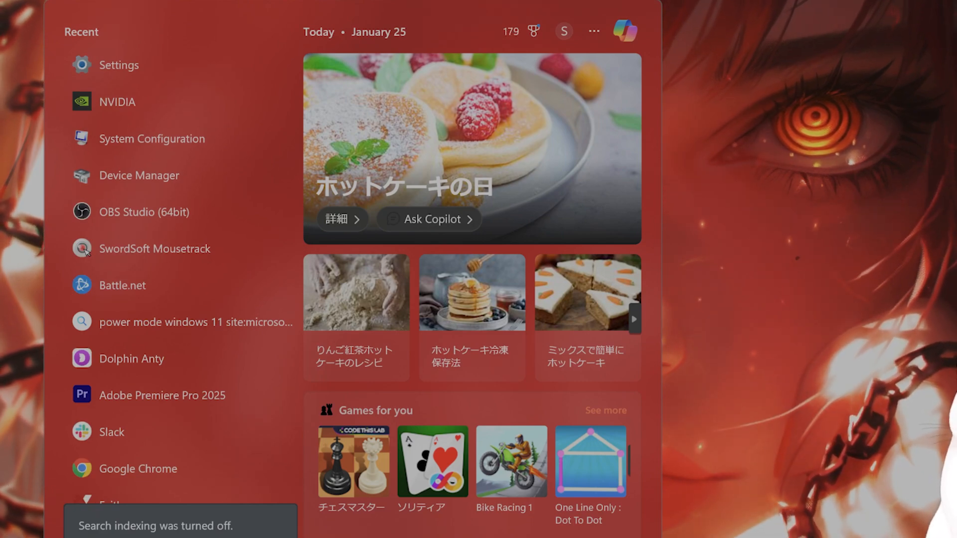
text(windows)
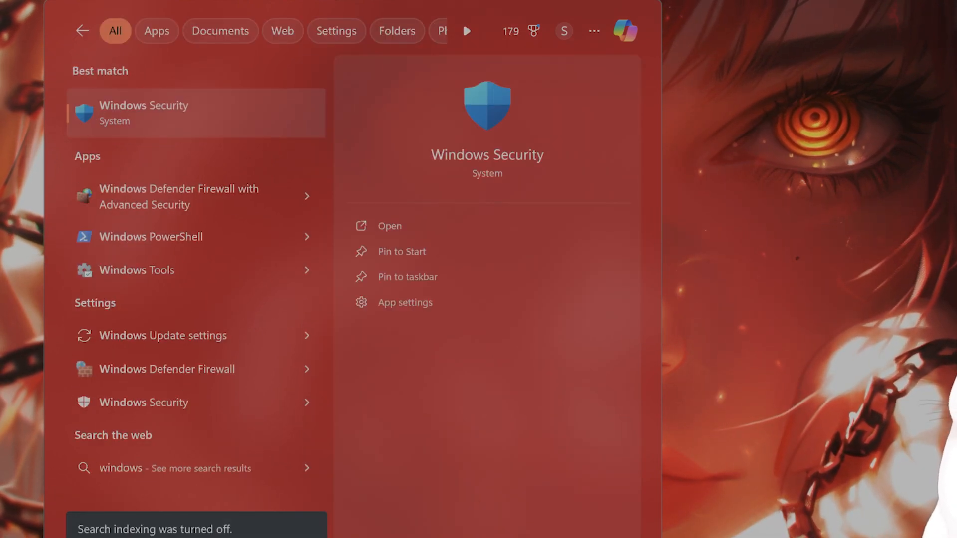
click(205, 105)
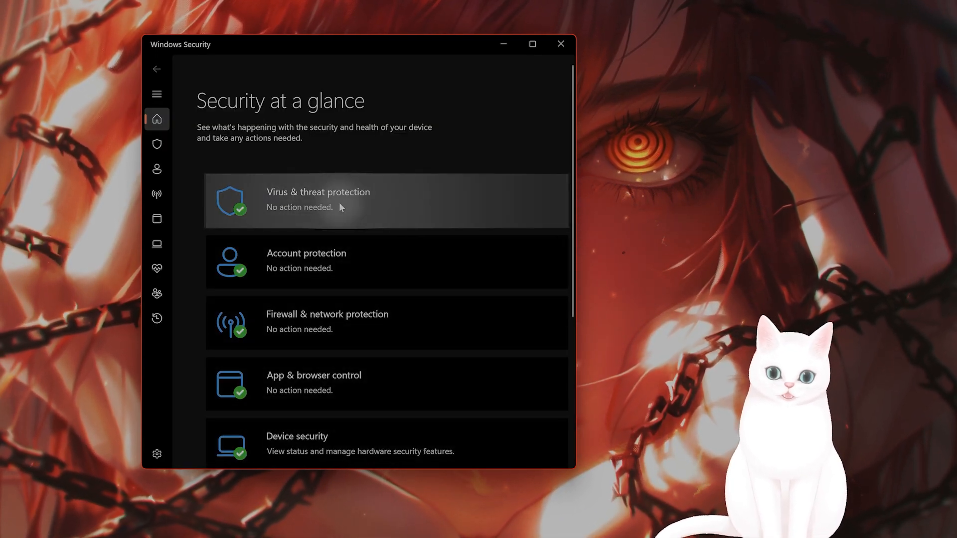
Step: Open the Virus & threat protection settings in Windows Security and switch Real-time protection off and back on
click(340, 204)
scroll(339, 203, down, 3)
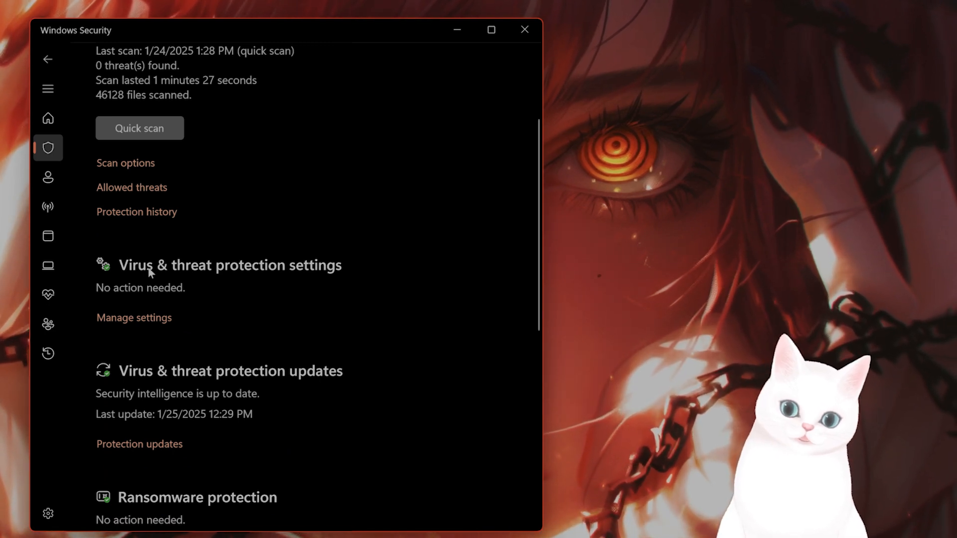
click(164, 318)
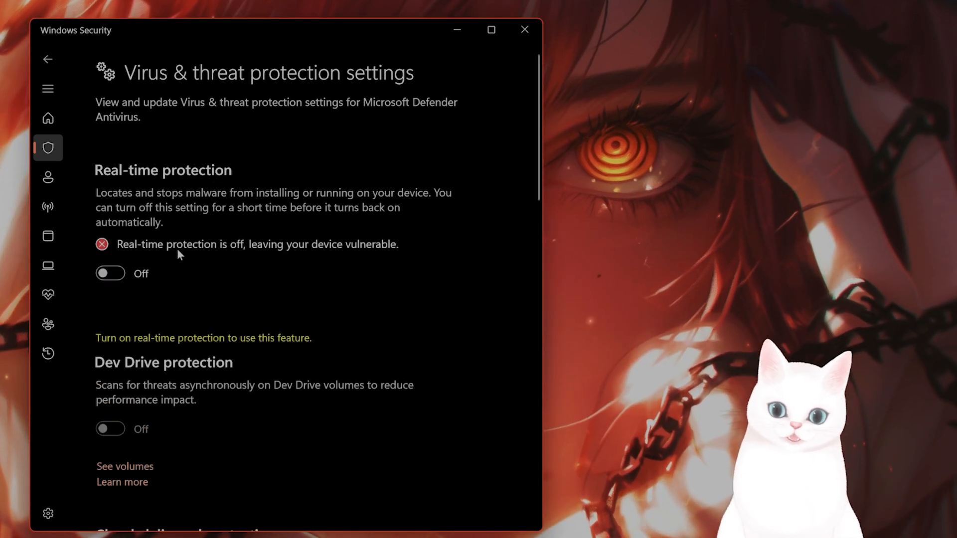
click(120, 274)
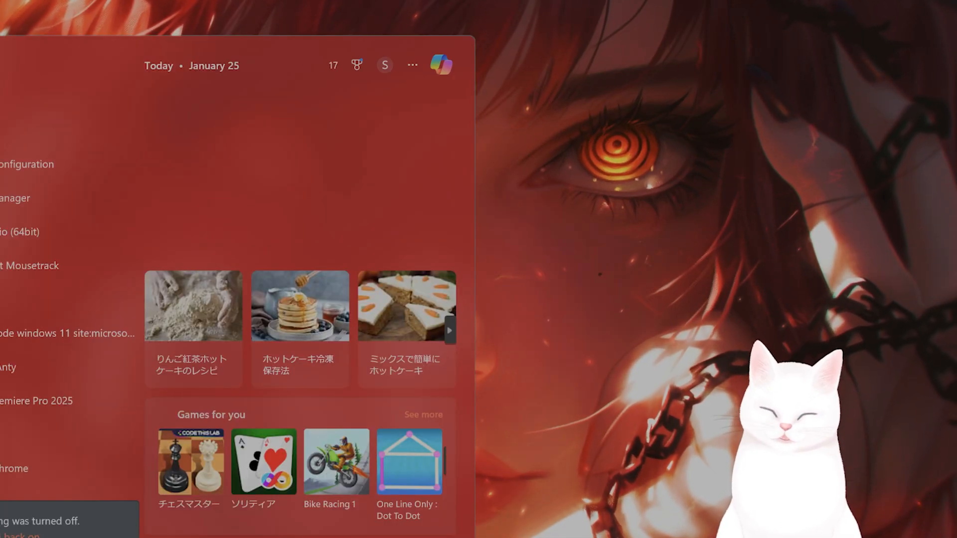
Step: Search Windows for "device manager", open Device Manager and expand the Human Interface Devices category
text(device manager)
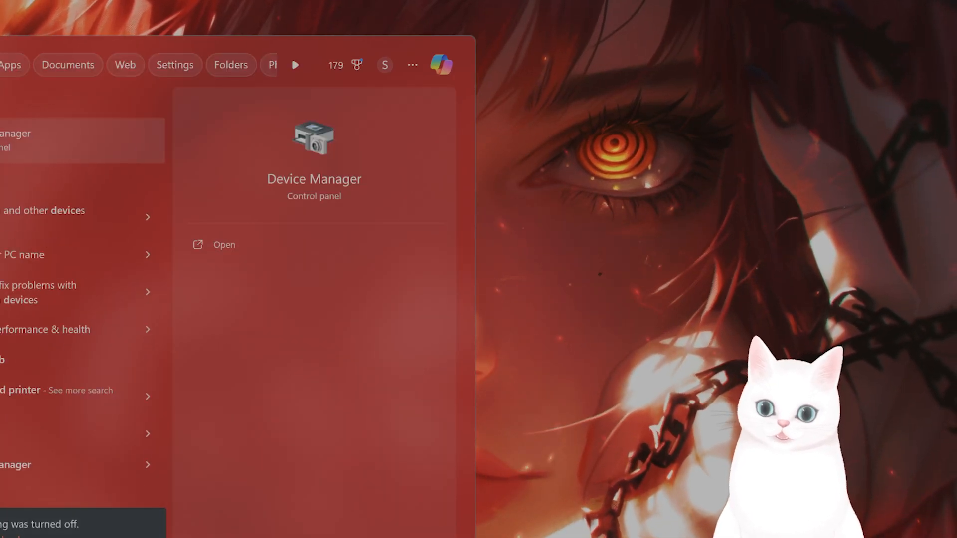
click(83, 139)
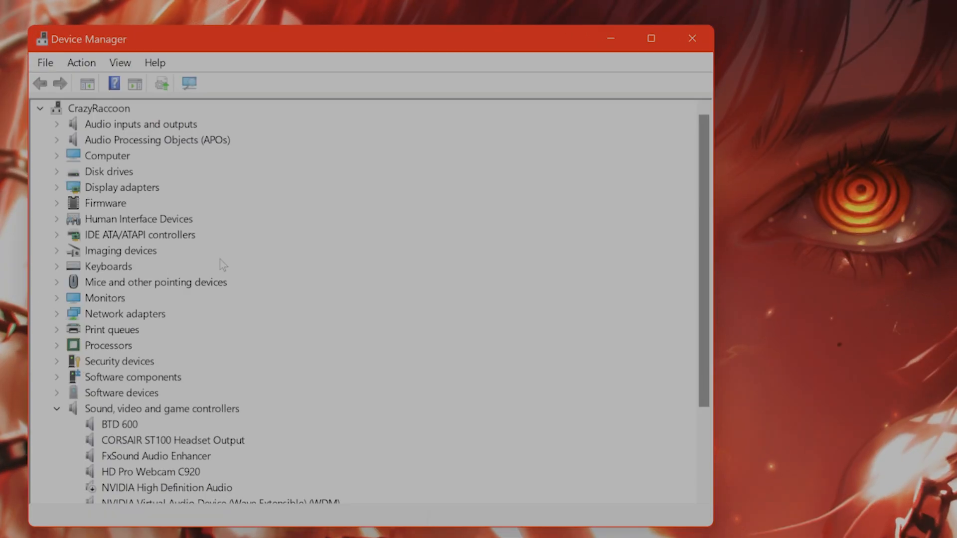
click(110, 224)
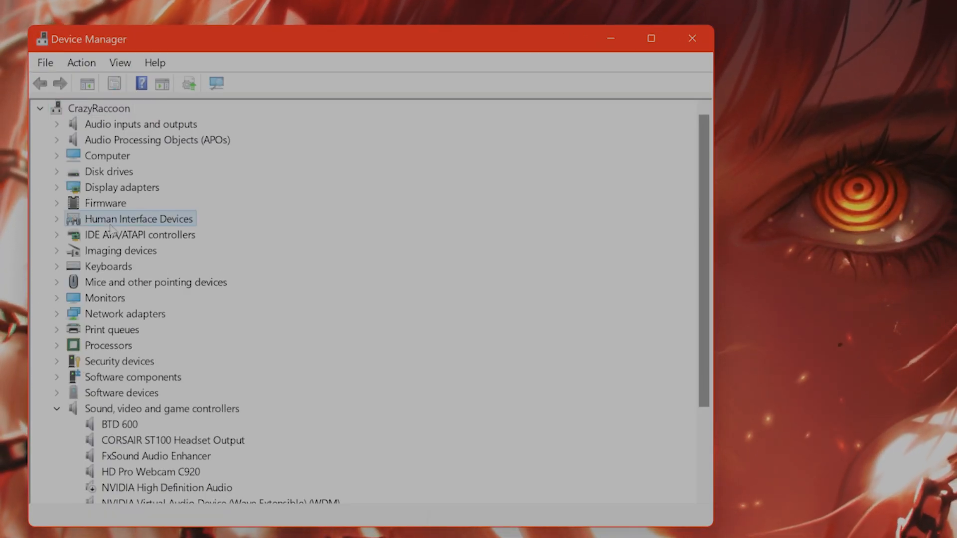
click(56, 219)
Step: Bring up the available actions for the first USB Input Device under Human Interface Devices
scroll(155, 254, down, 8)
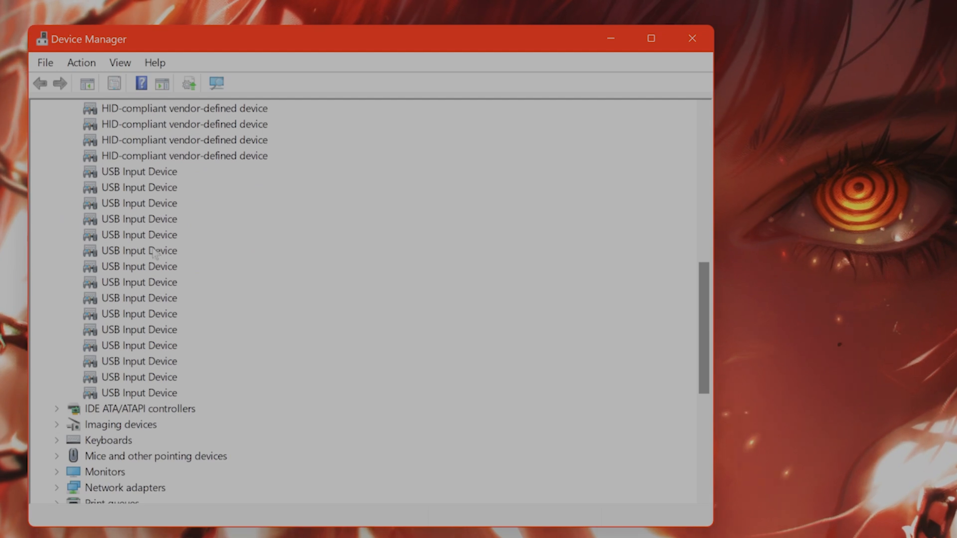
click(157, 174)
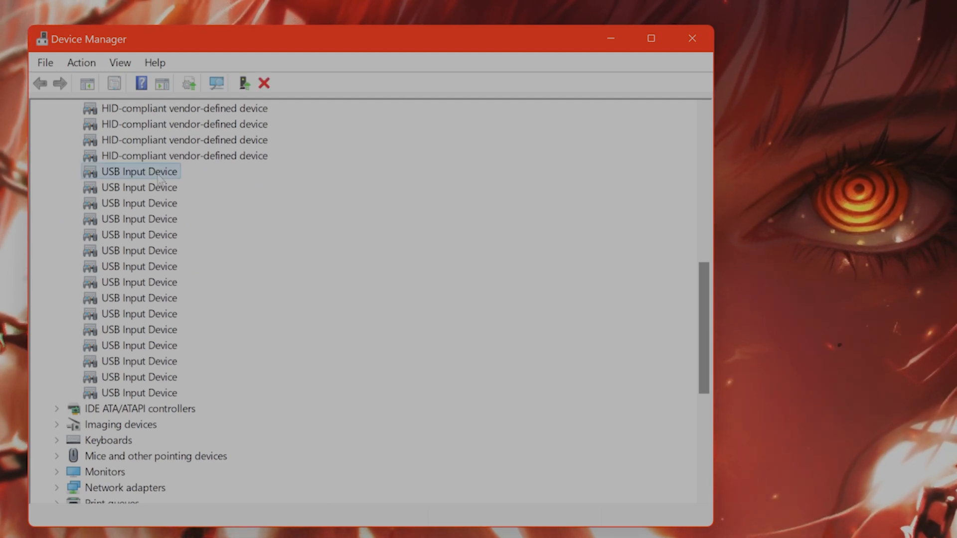
right_click(159, 177)
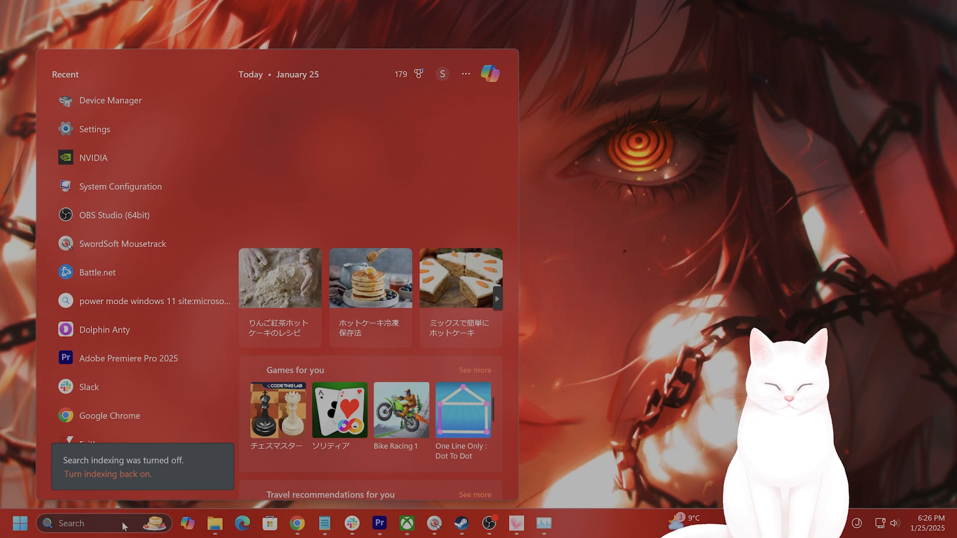
Step: Search Windows for "mcconfig" and open System Configuration
text(mcfong)
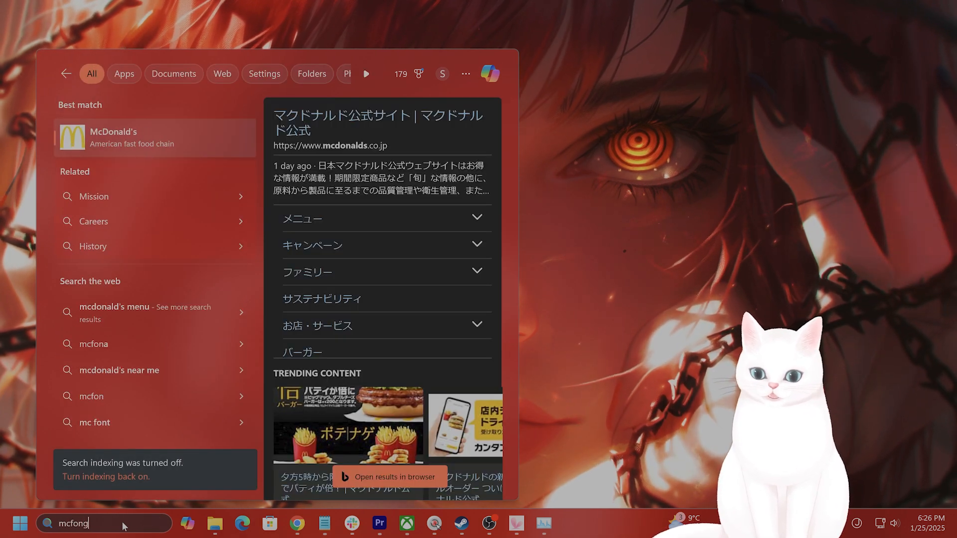
key(BackSpace)
key(BackSpace)
key(BackSpace)
key(BackSpace)
text(config)
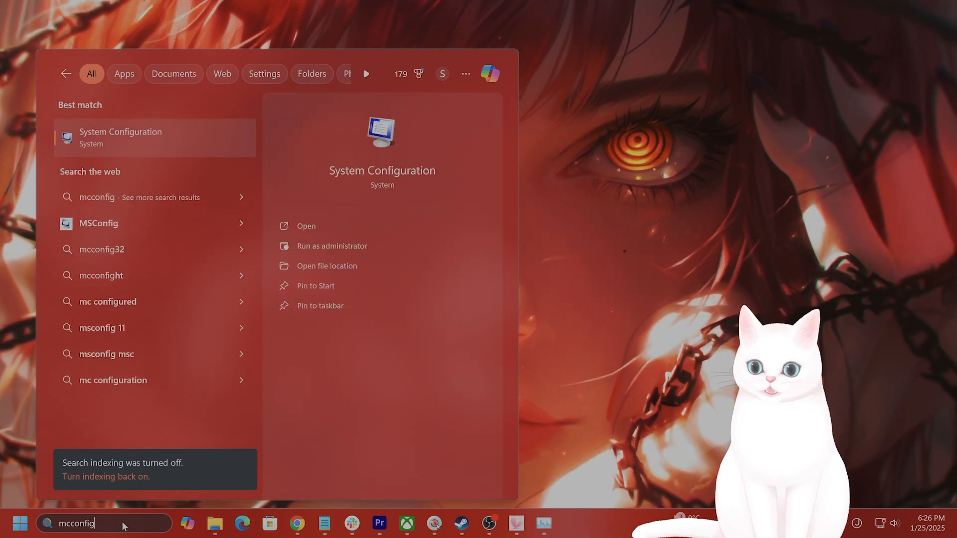
click(172, 129)
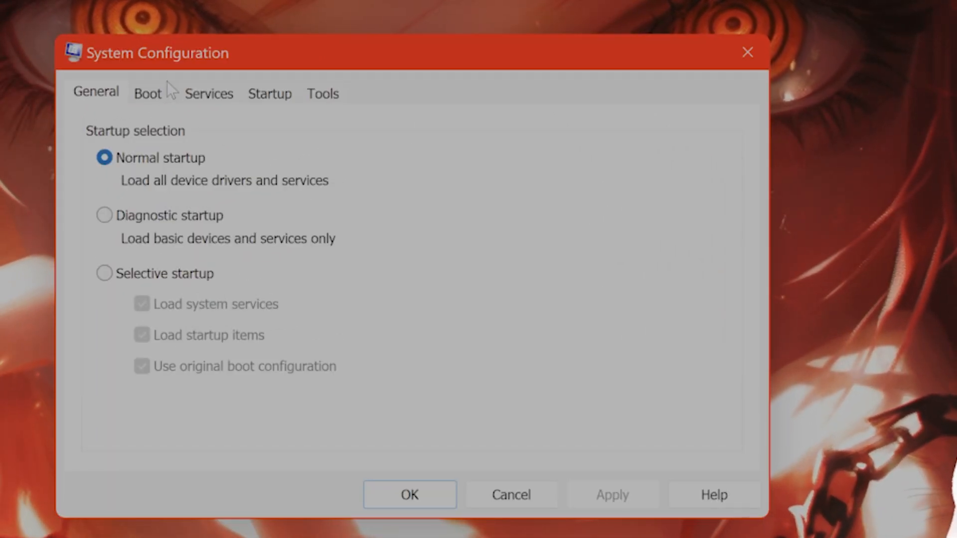
Step: Review the services in System Configuration with all Microsoft services hidden, and cancel the dialog
click(211, 98)
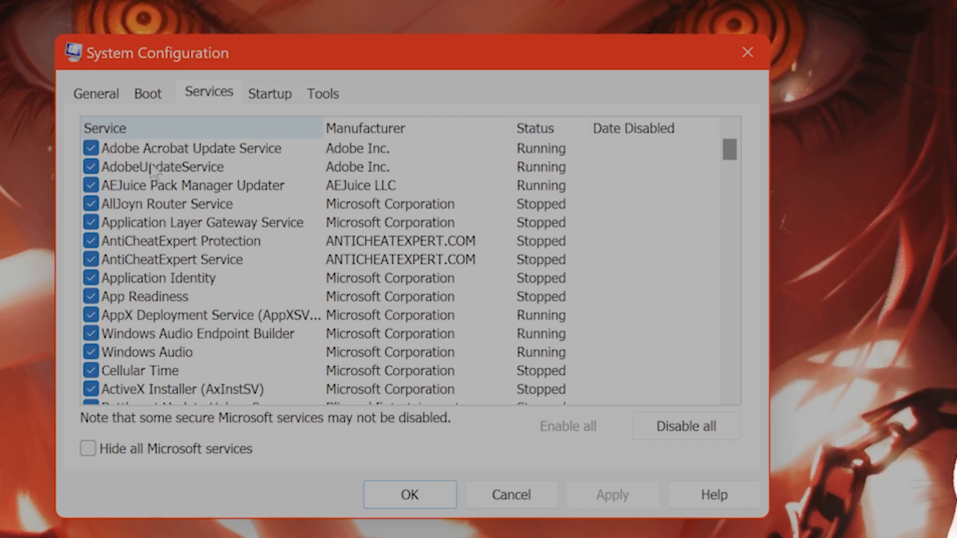
scroll(445, 294, down, 10)
scroll(349, 291, up, 10)
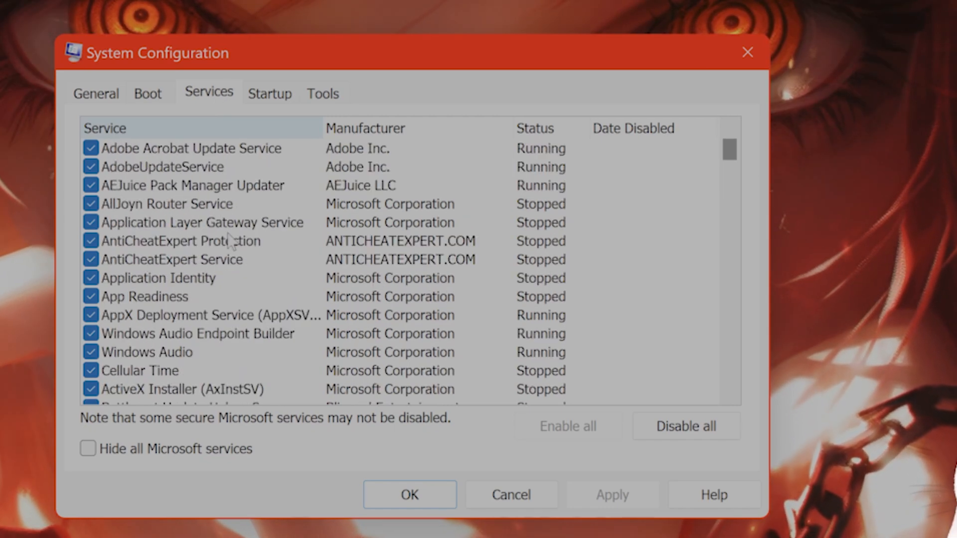
click(103, 454)
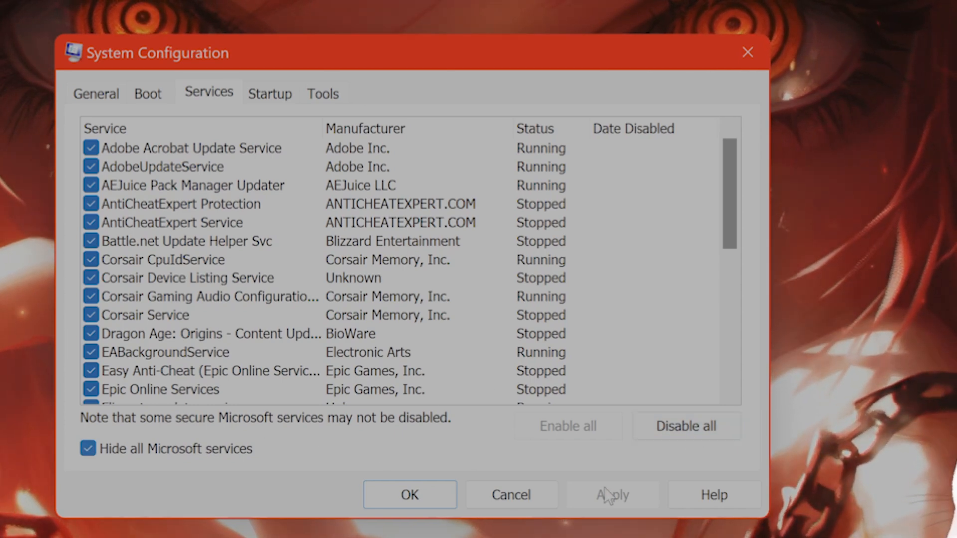
click(529, 493)
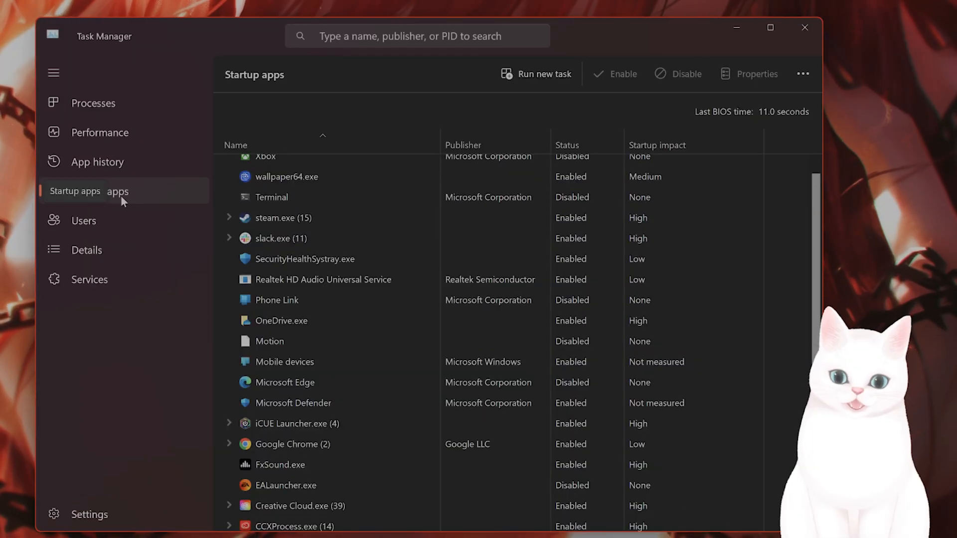
Step: Review the processes and startup apps in Task Manager, check the options for ae_notifier.exe, and close Task Manager
click(124, 106)
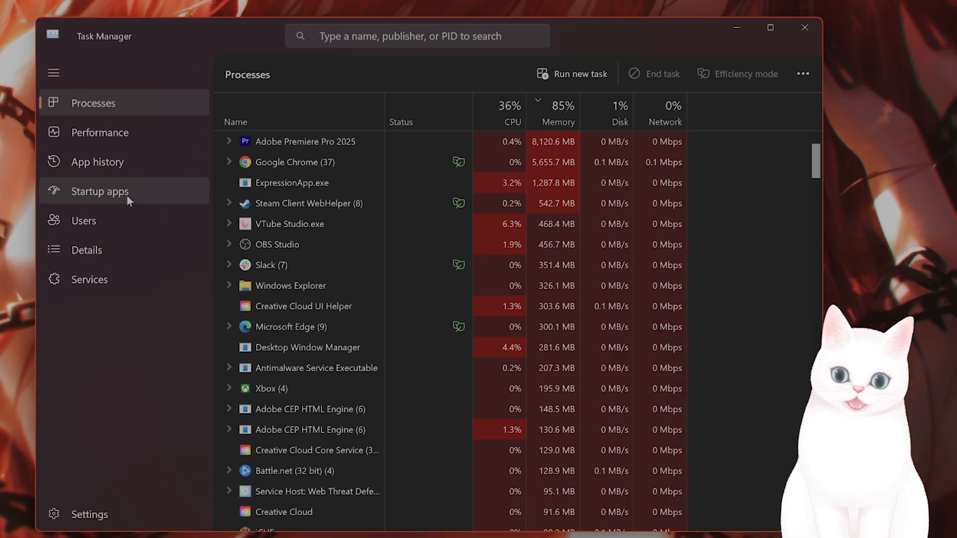
click(126, 195)
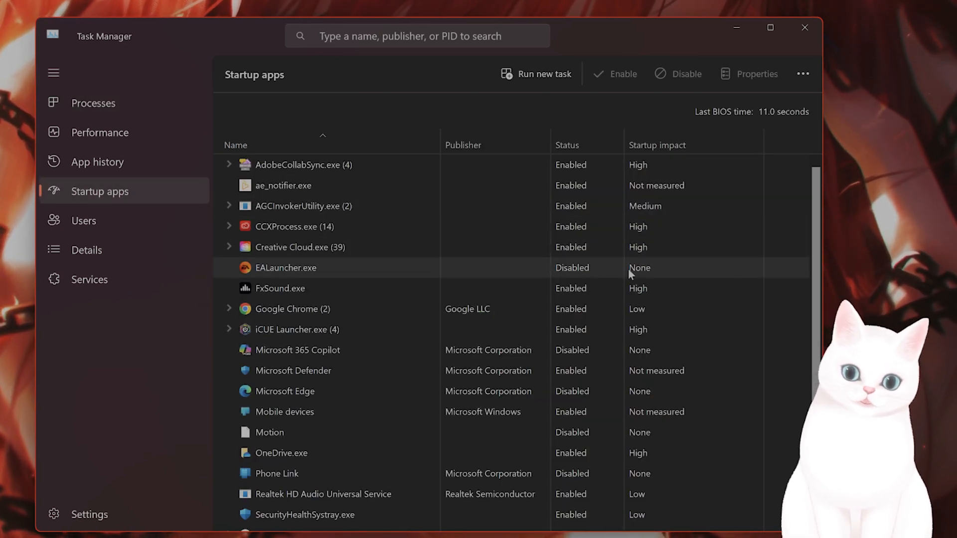
right_click(305, 186)
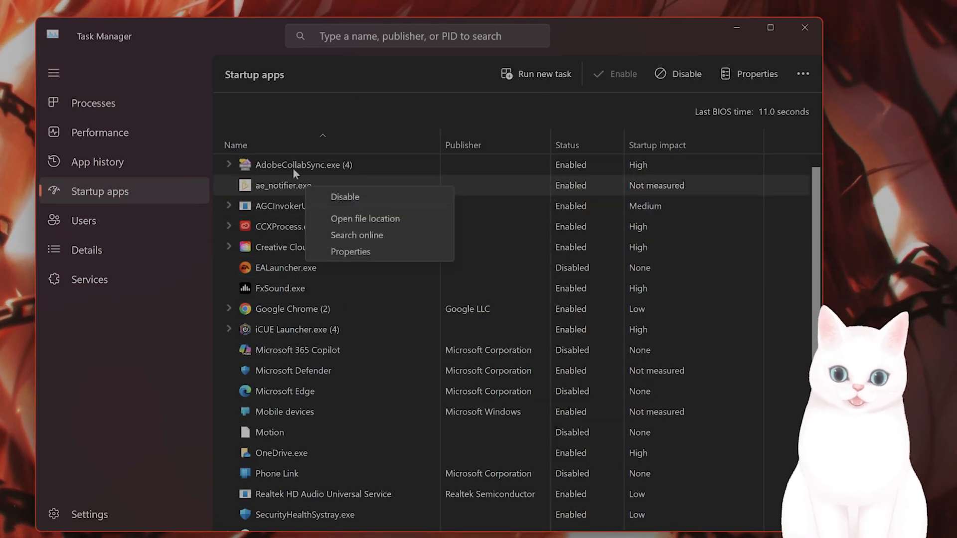
click(293, 167)
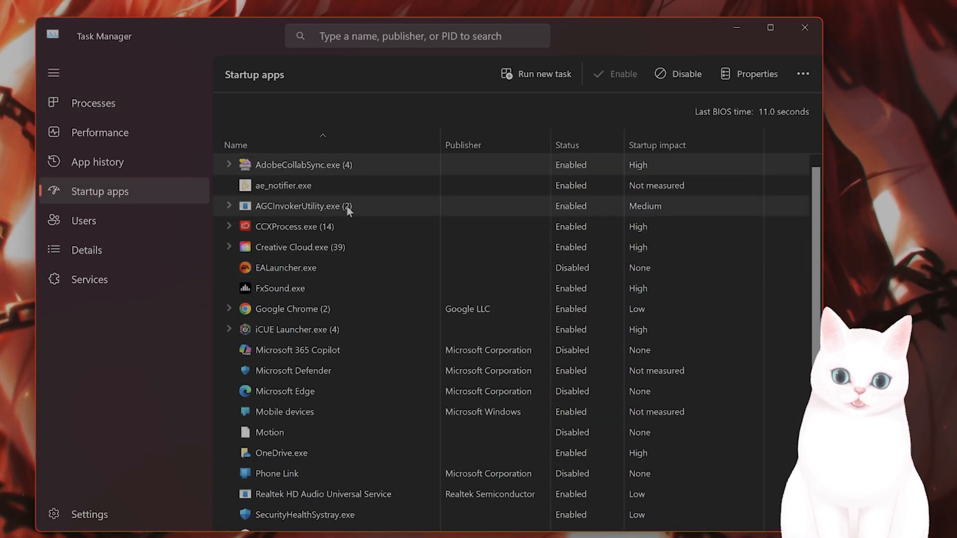
click(313, 188)
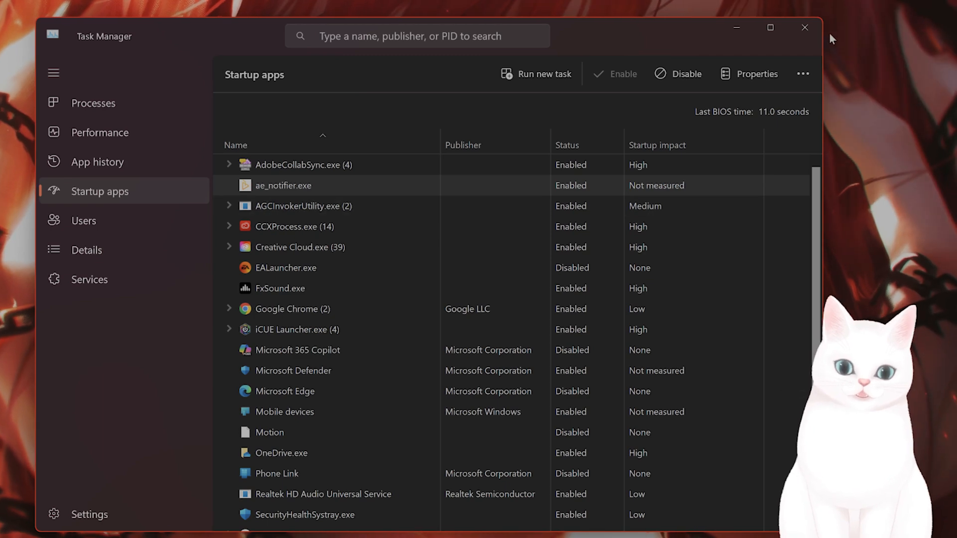
click(805, 28)
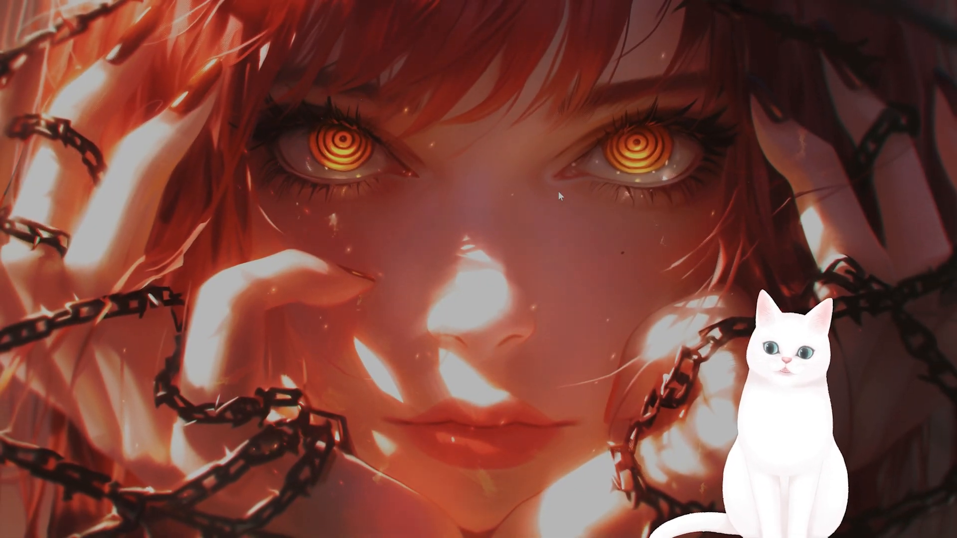